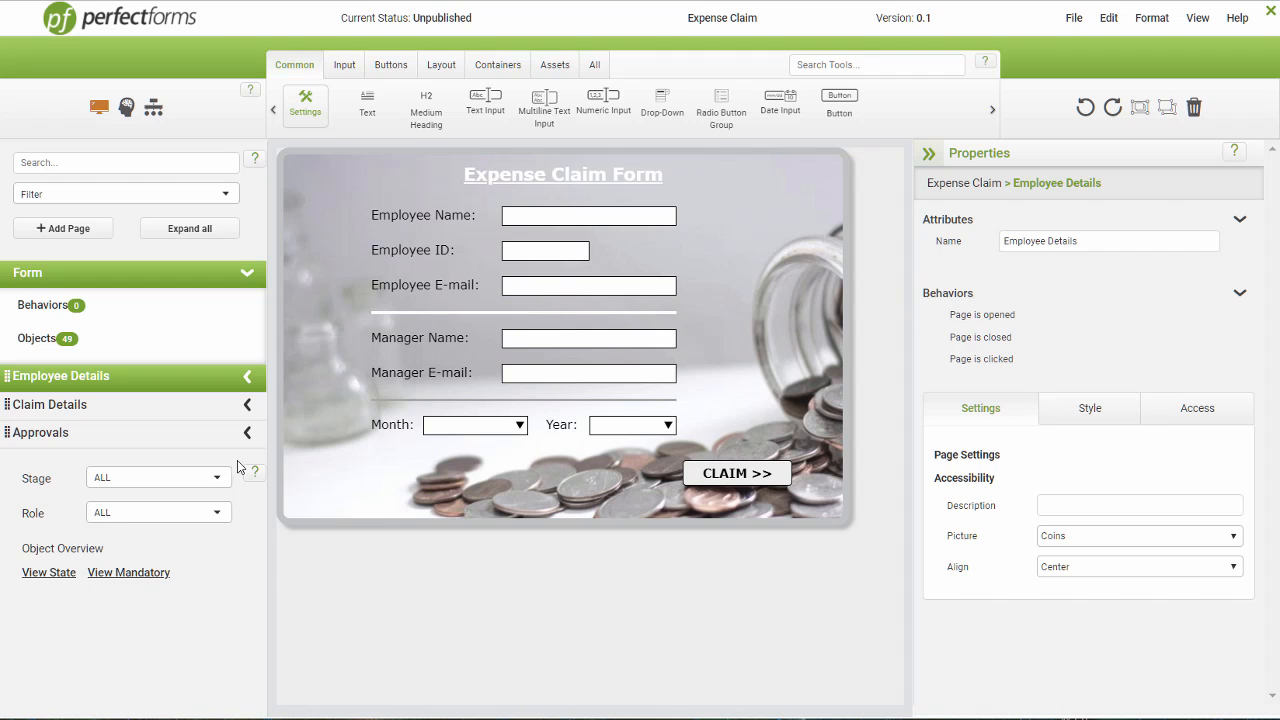
In the pressed behavior of the Employee Details page's CLAIM button, add a Set Field command linked to a Show Page command
click(55, 406)
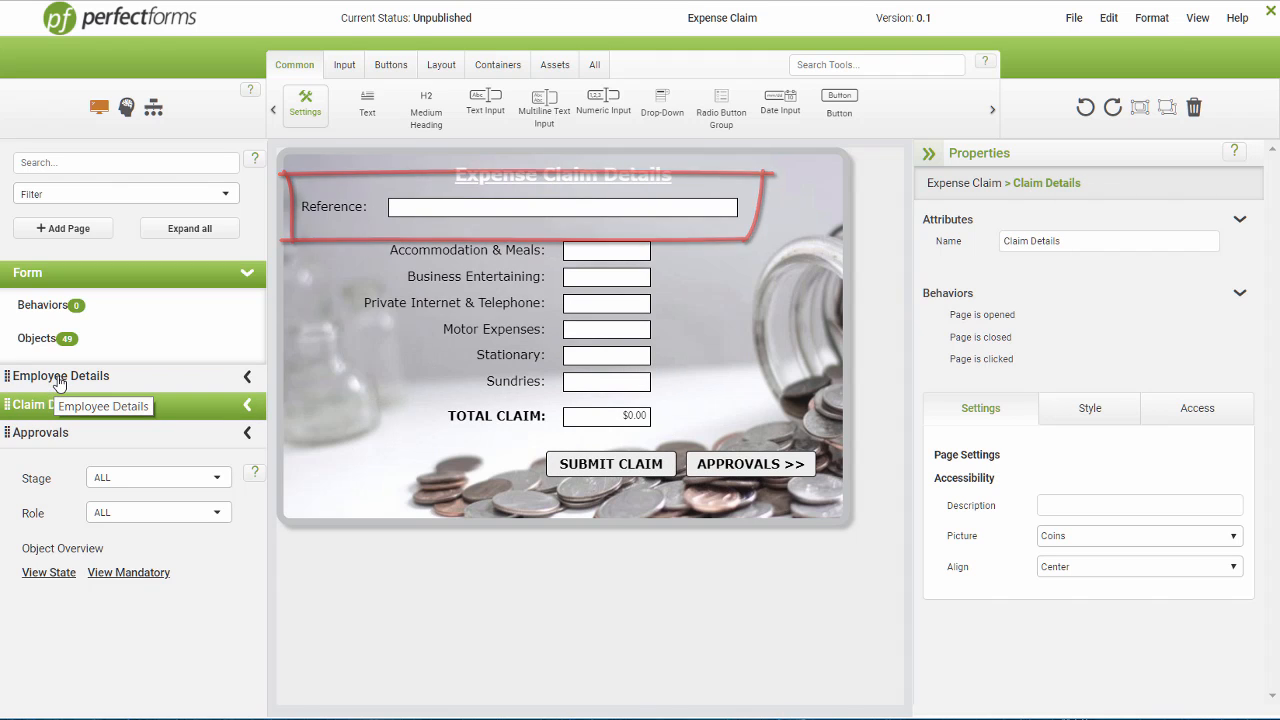
click(59, 378)
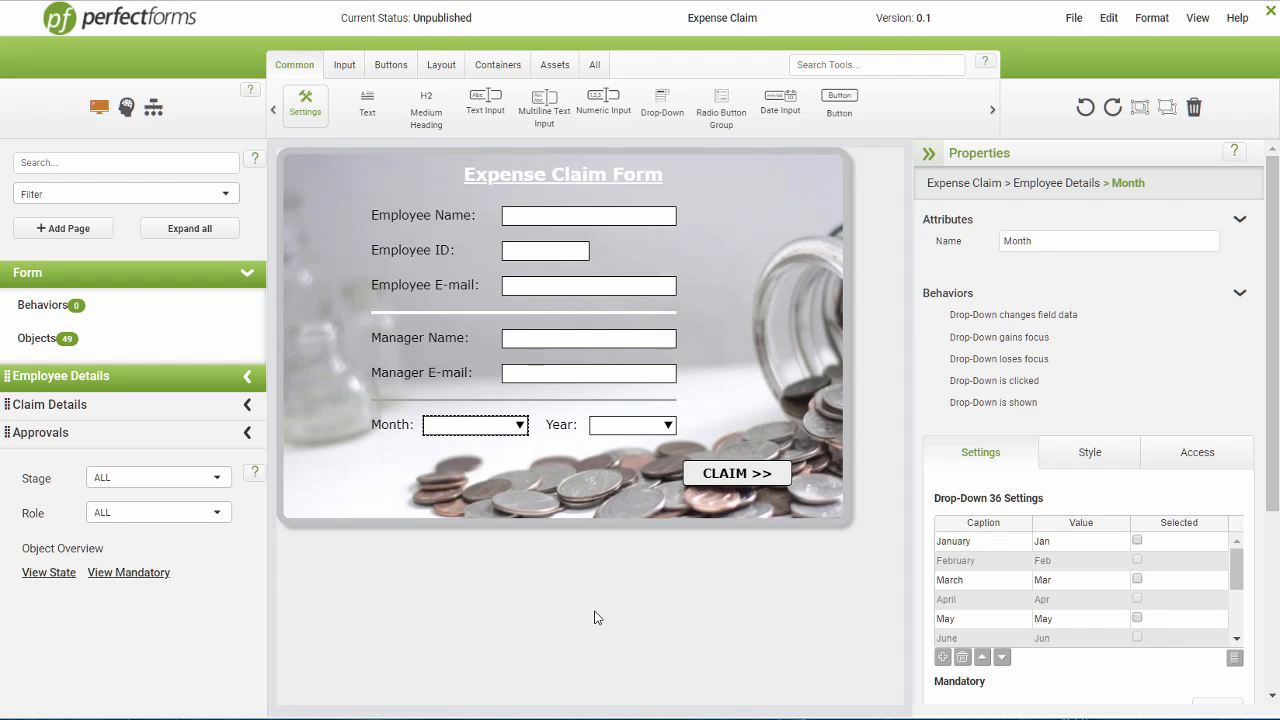
click(747, 481)
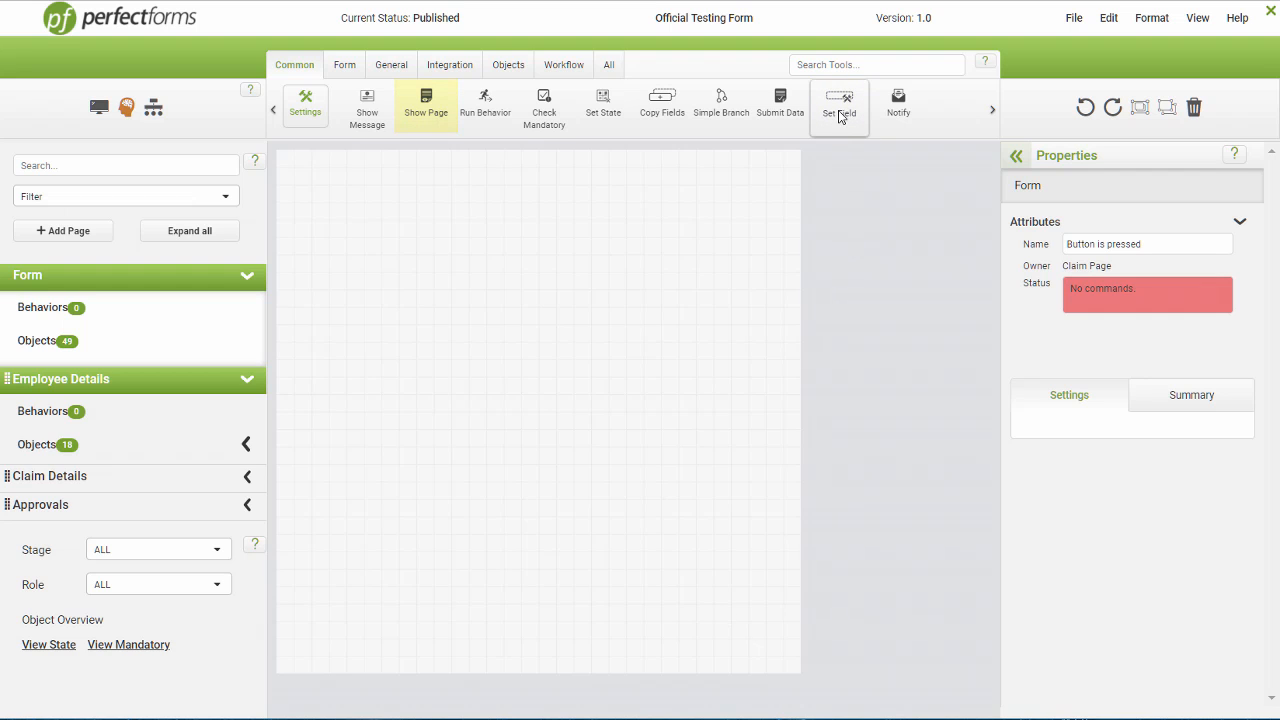
drag(840, 116, 520, 259)
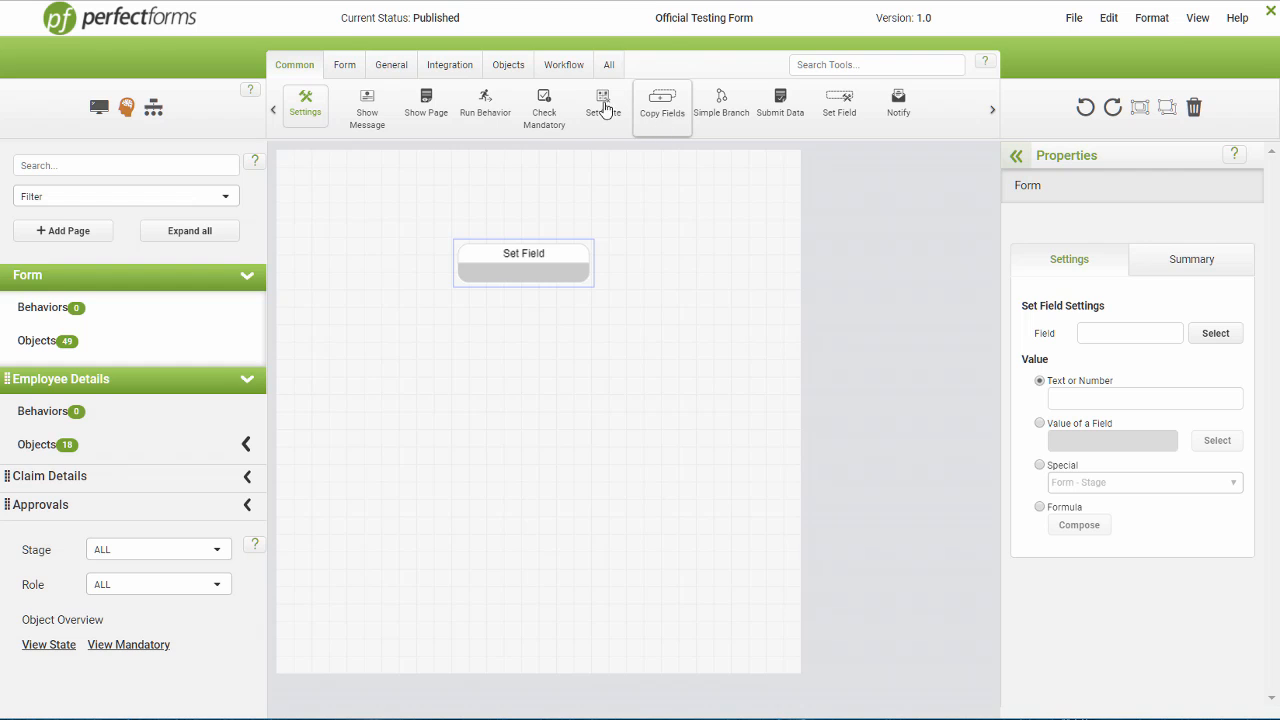
drag(432, 110, 527, 402)
drag(526, 291, 535, 388)
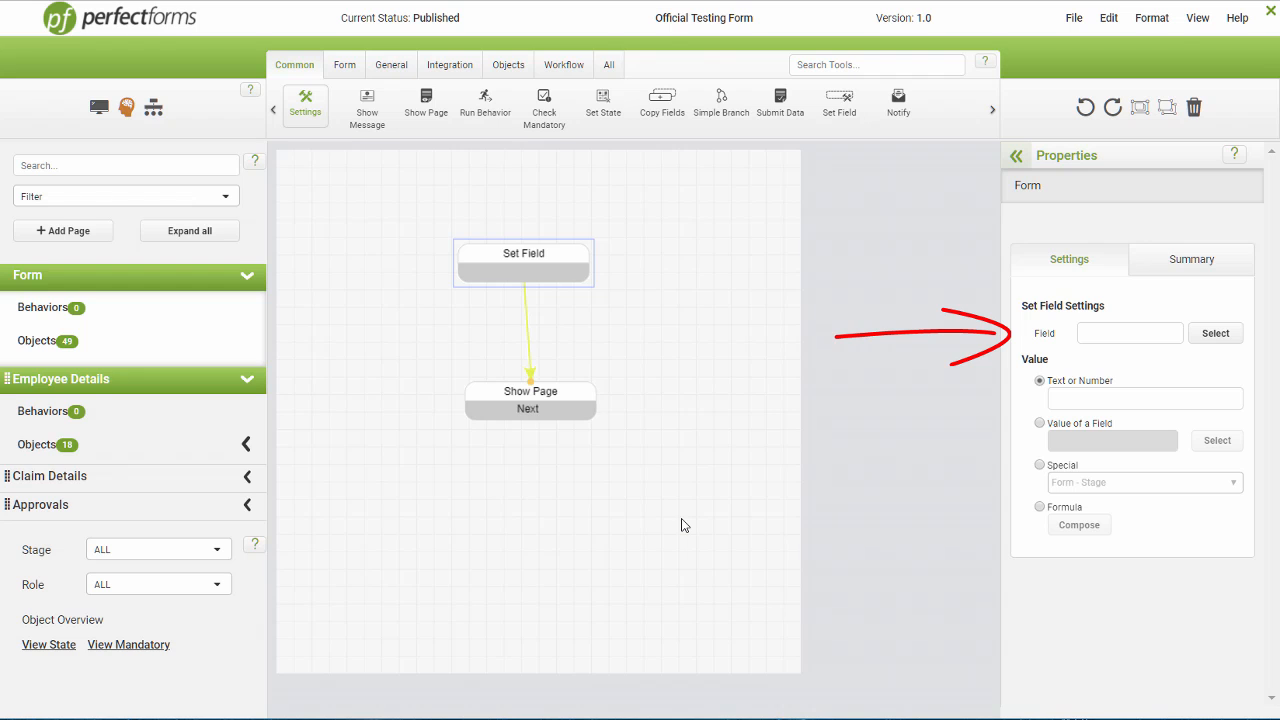
Set the target of the Set Field command to the Reference field on the Claim Details page
click(537, 266)
click(1216, 335)
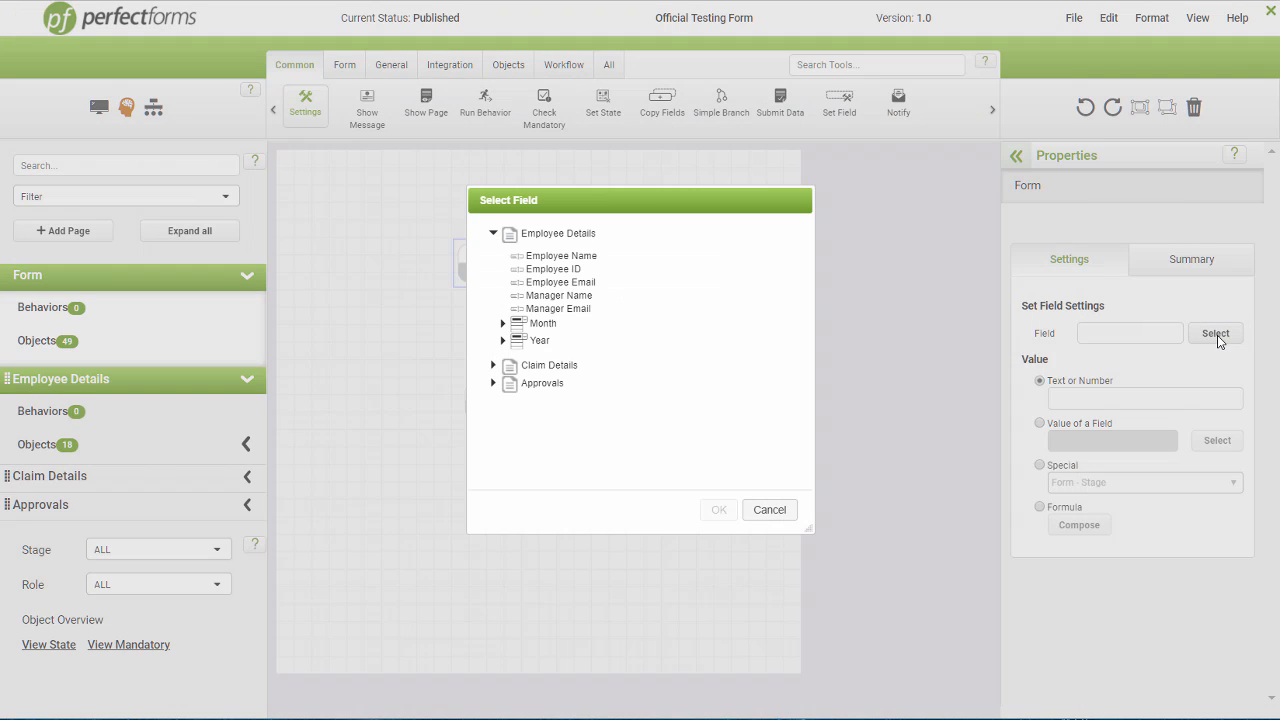
click(495, 367)
click(545, 389)
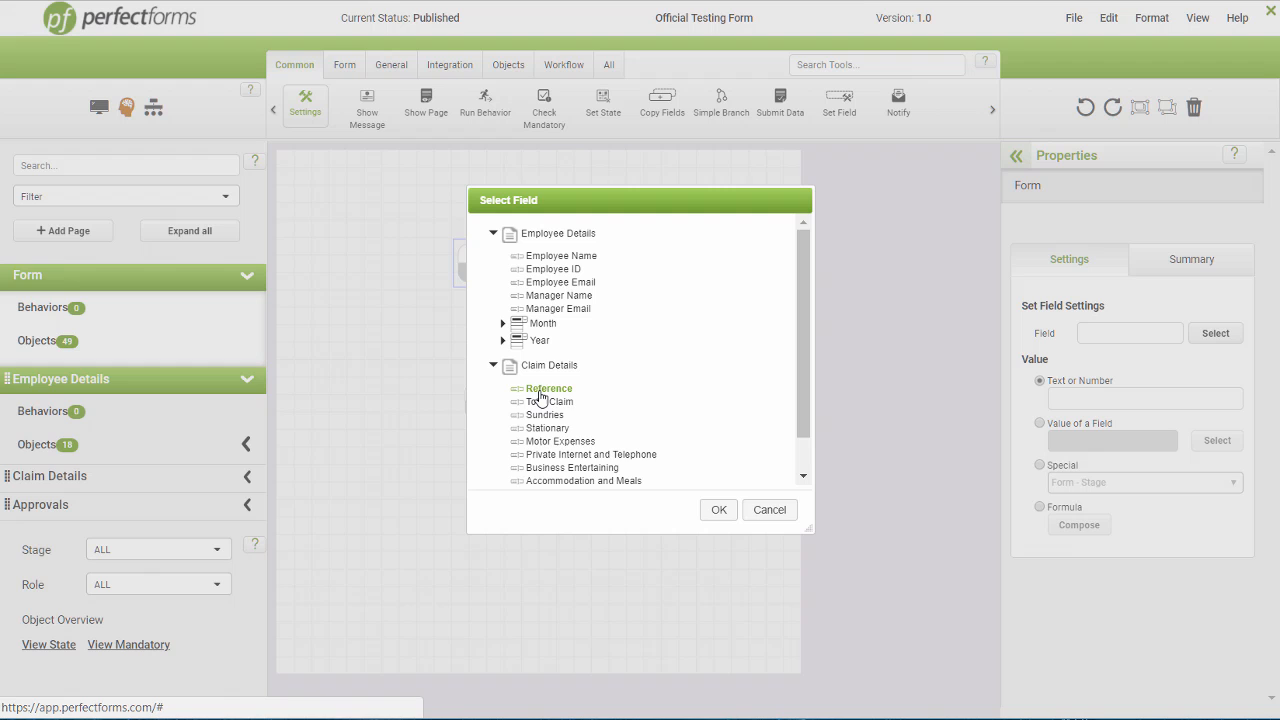
click(718, 511)
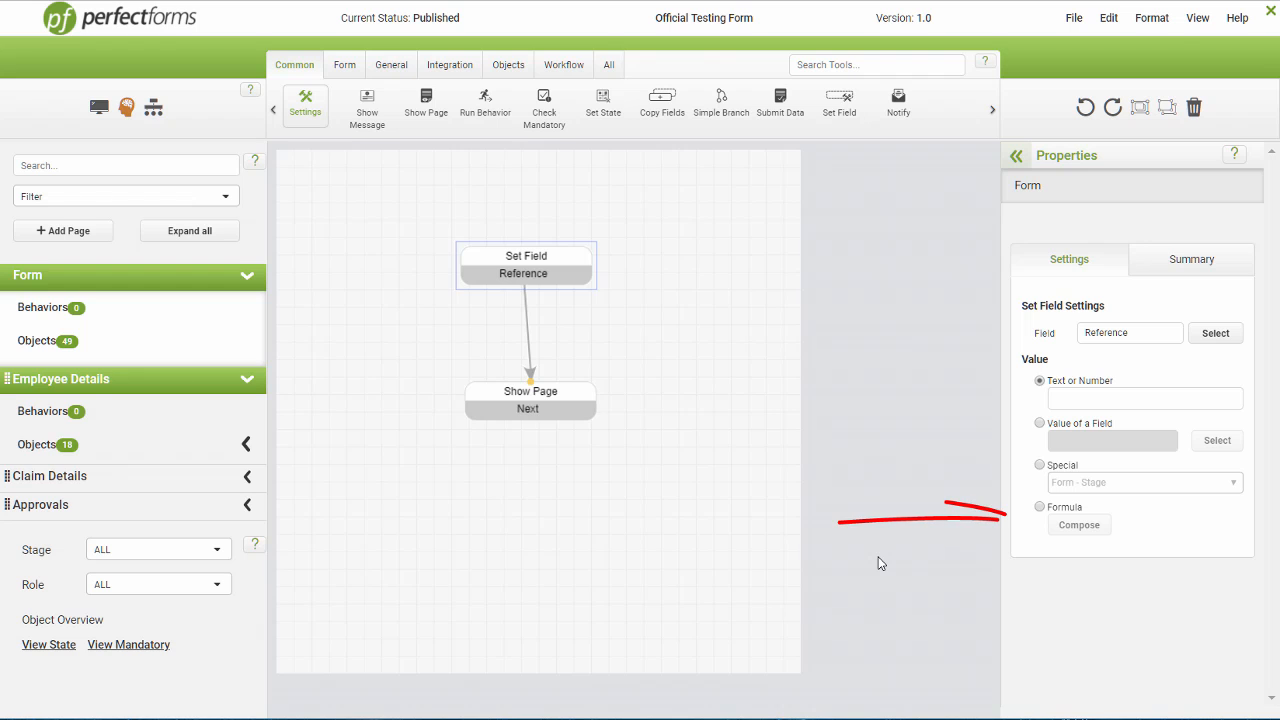
Use a composed formula as the Set Field value, with the Employee Name field as its first line
click(1040, 508)
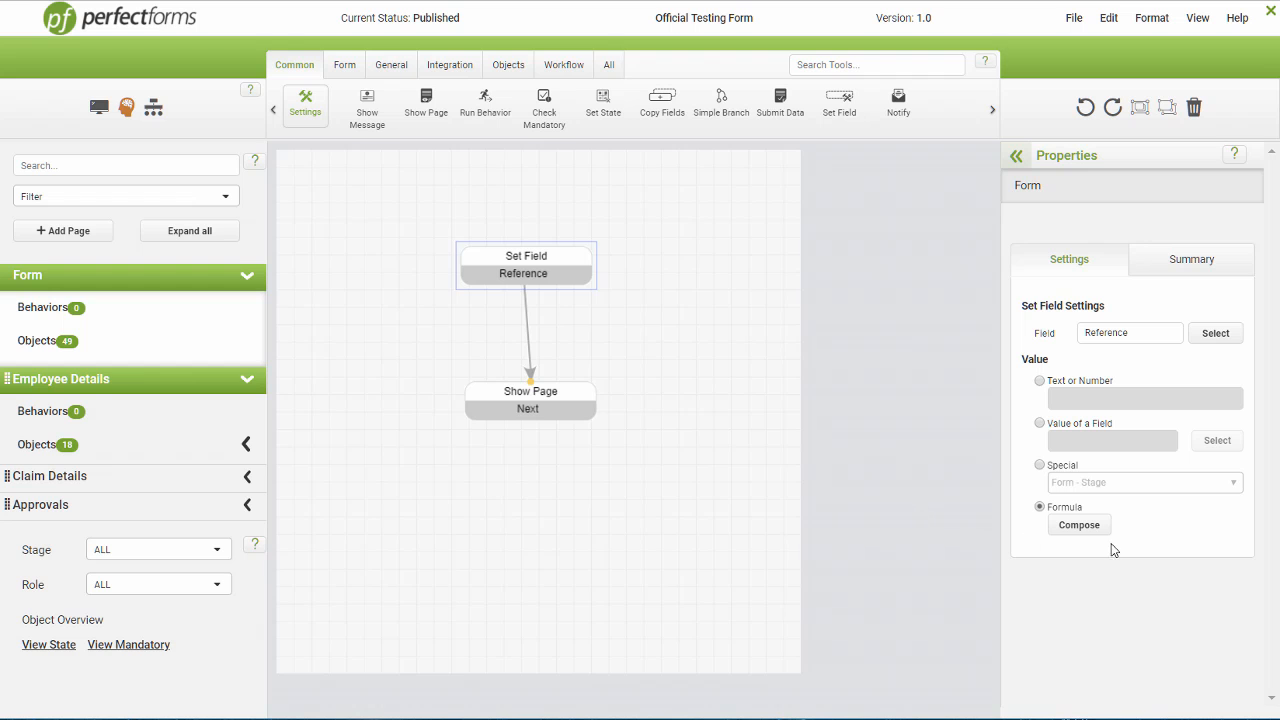
click(1080, 527)
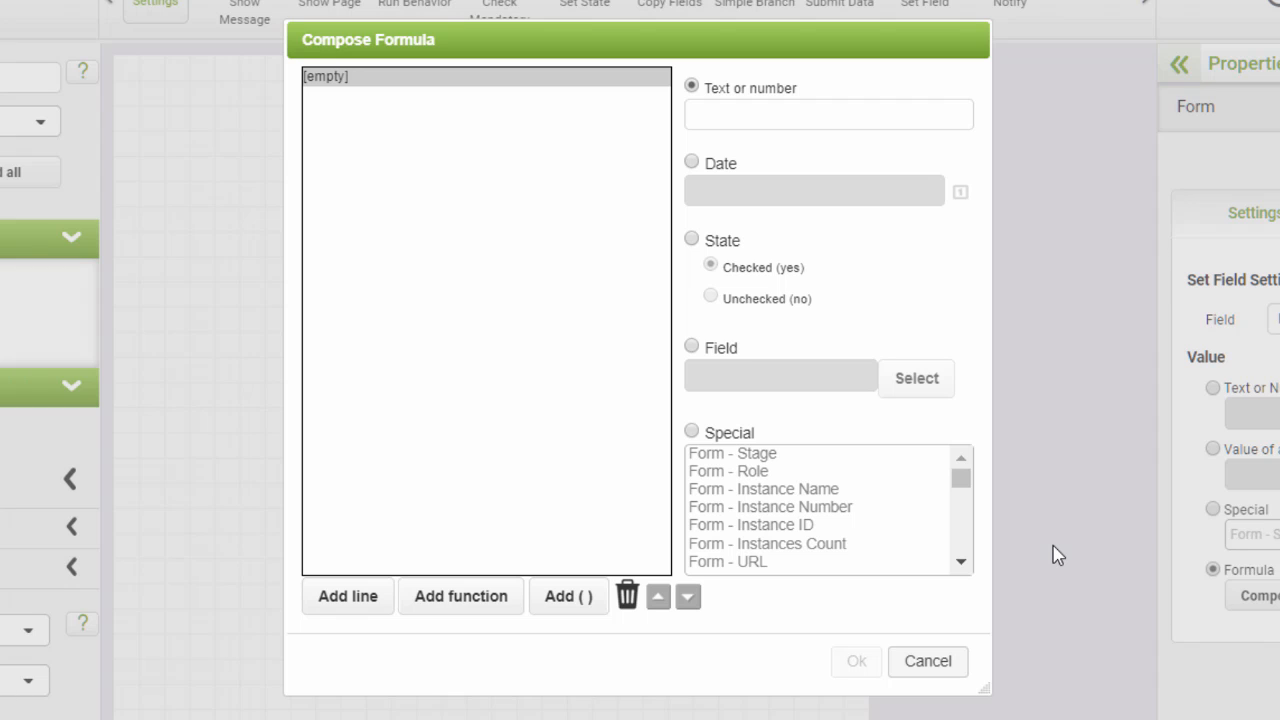
click(693, 347)
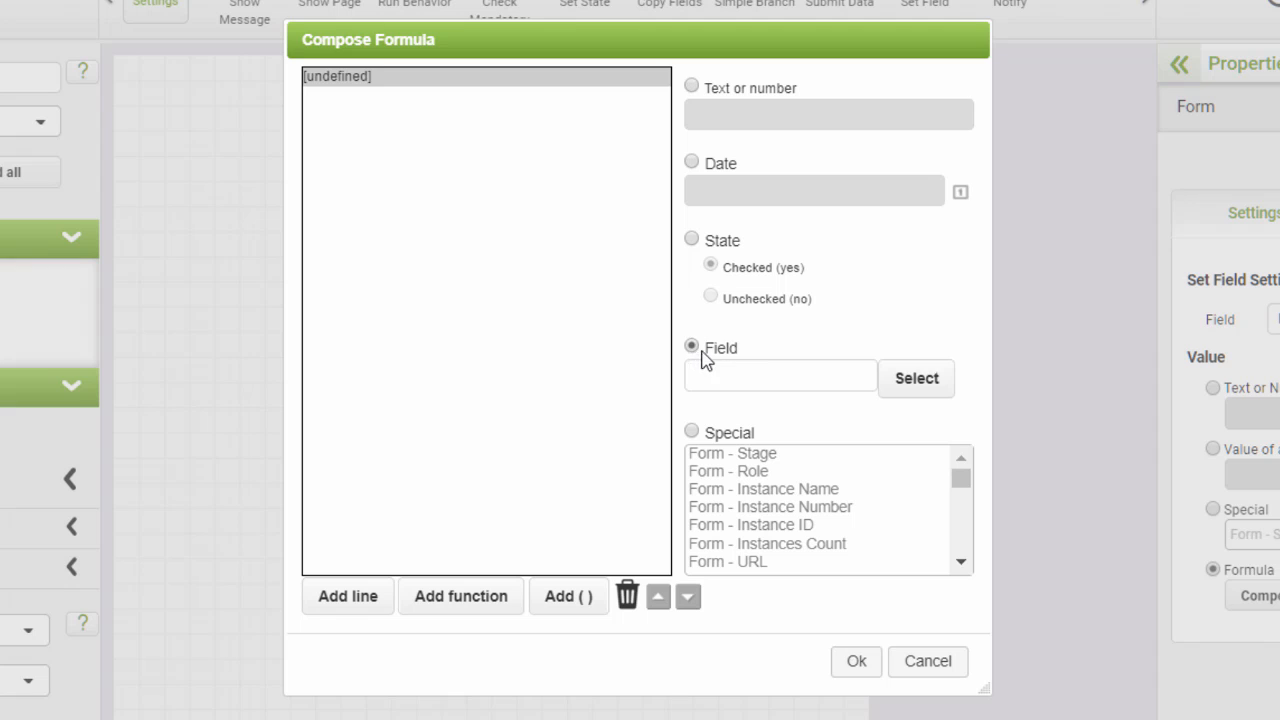
click(905, 387)
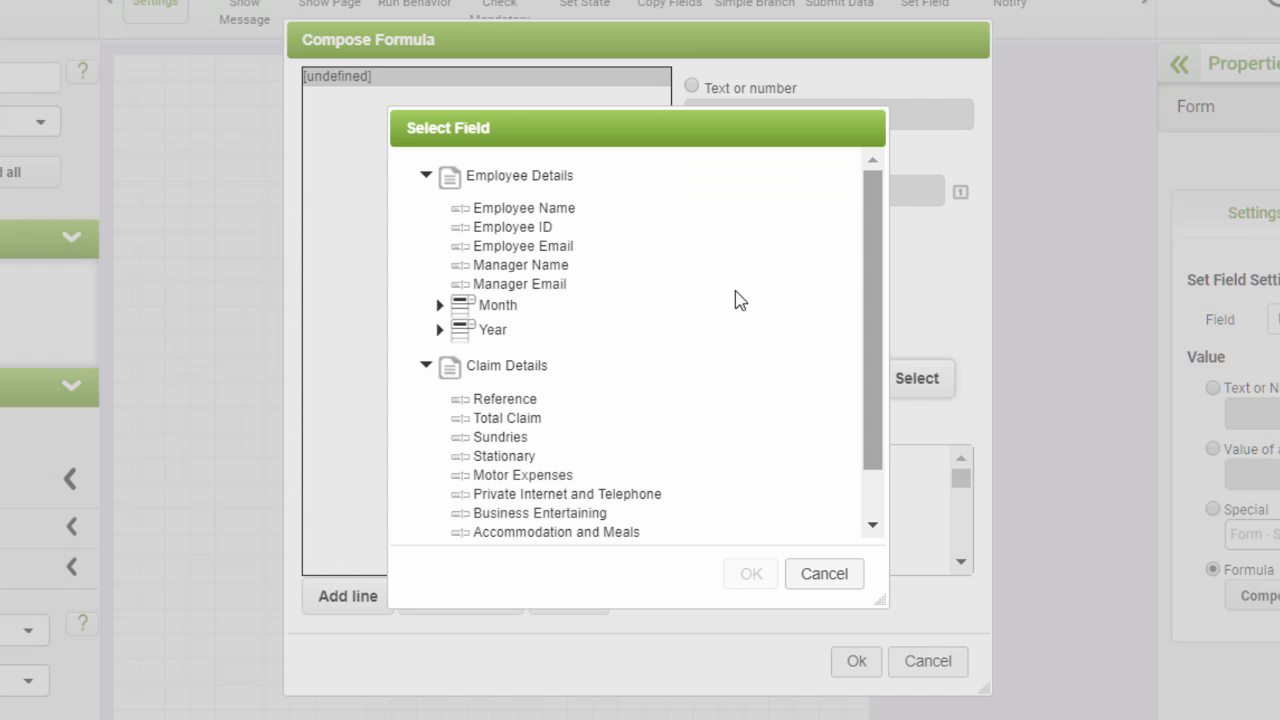
click(512, 210)
click(751, 574)
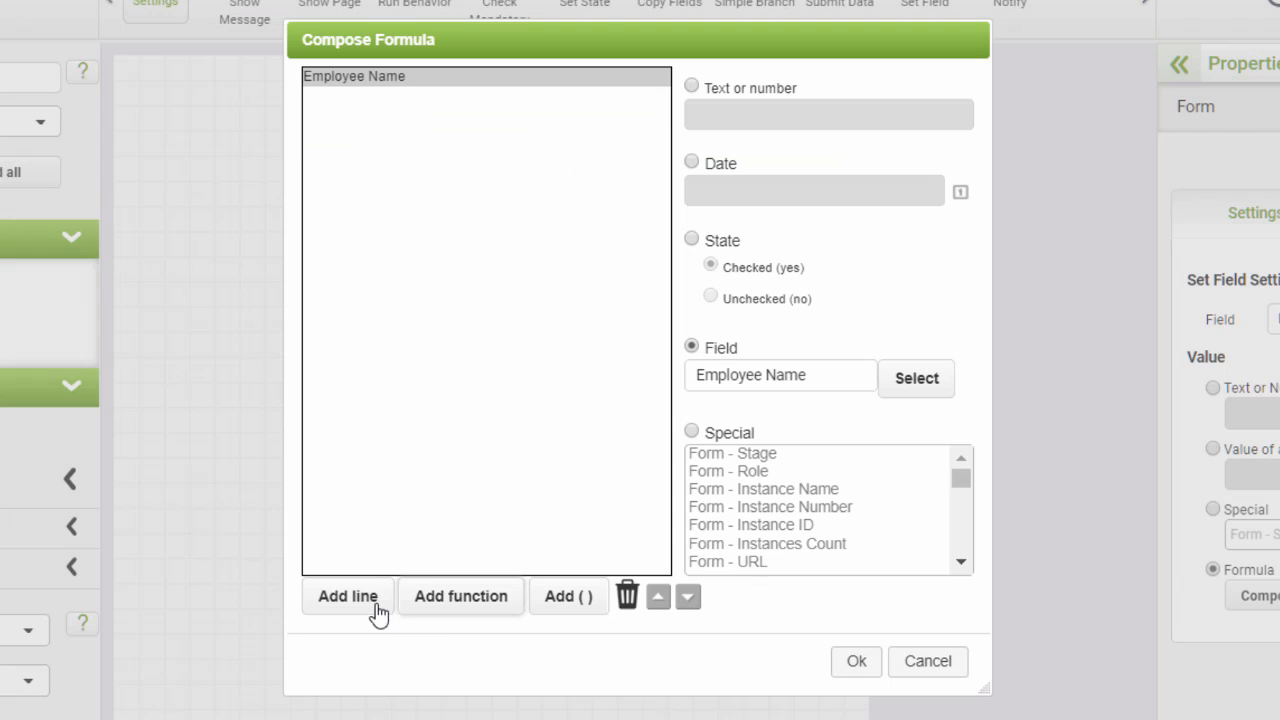
Append a "-" text line and the Employee ID field to the formula
click(348, 596)
click(730, 117)
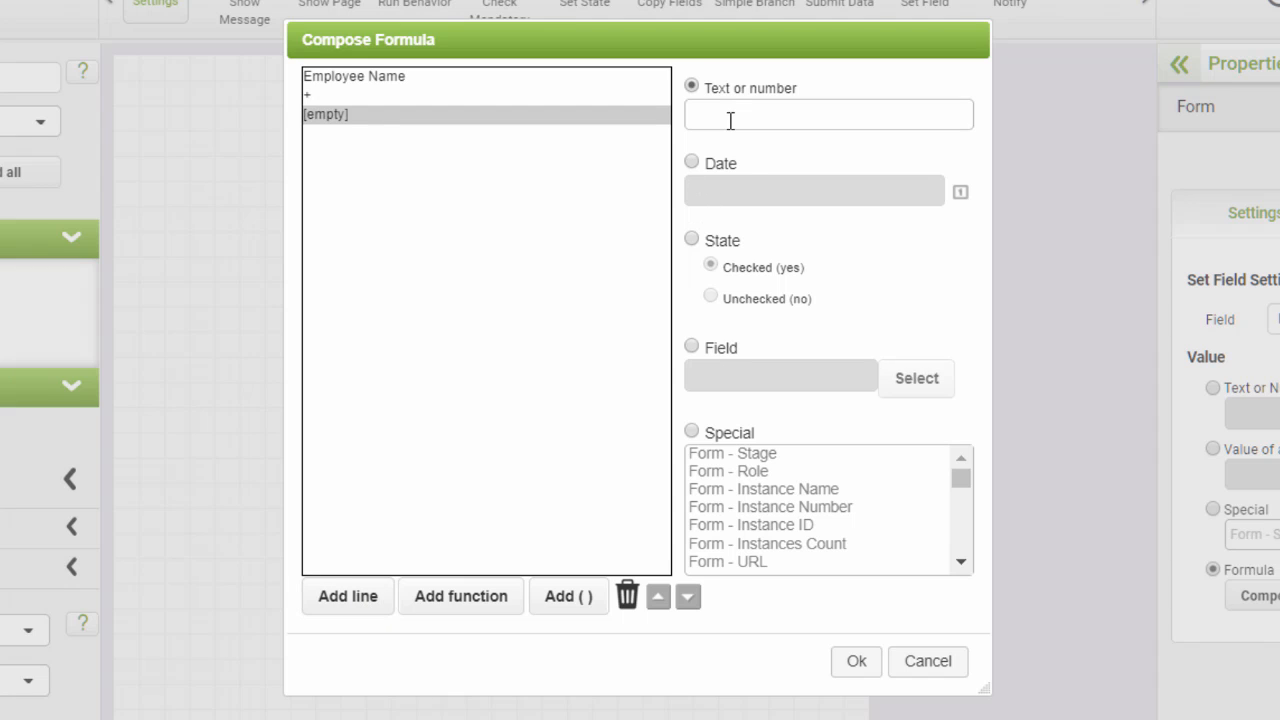
text(-)
click(350, 600)
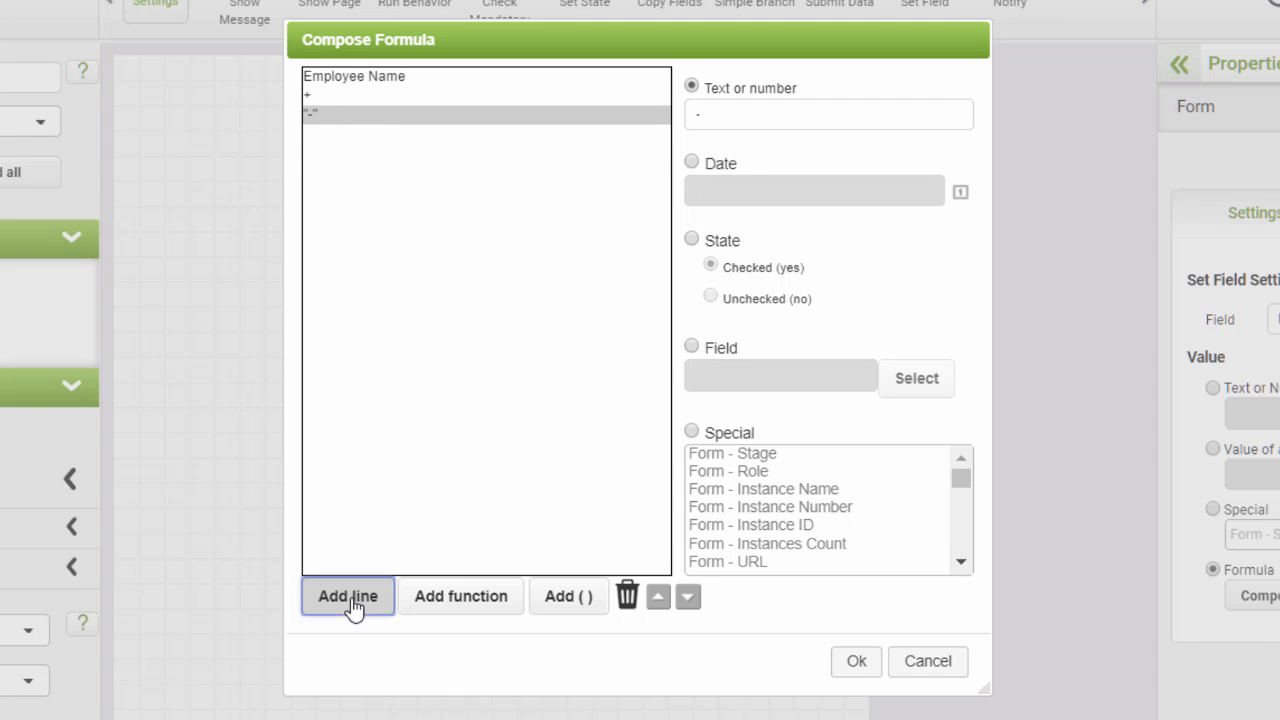
click(691, 346)
click(900, 385)
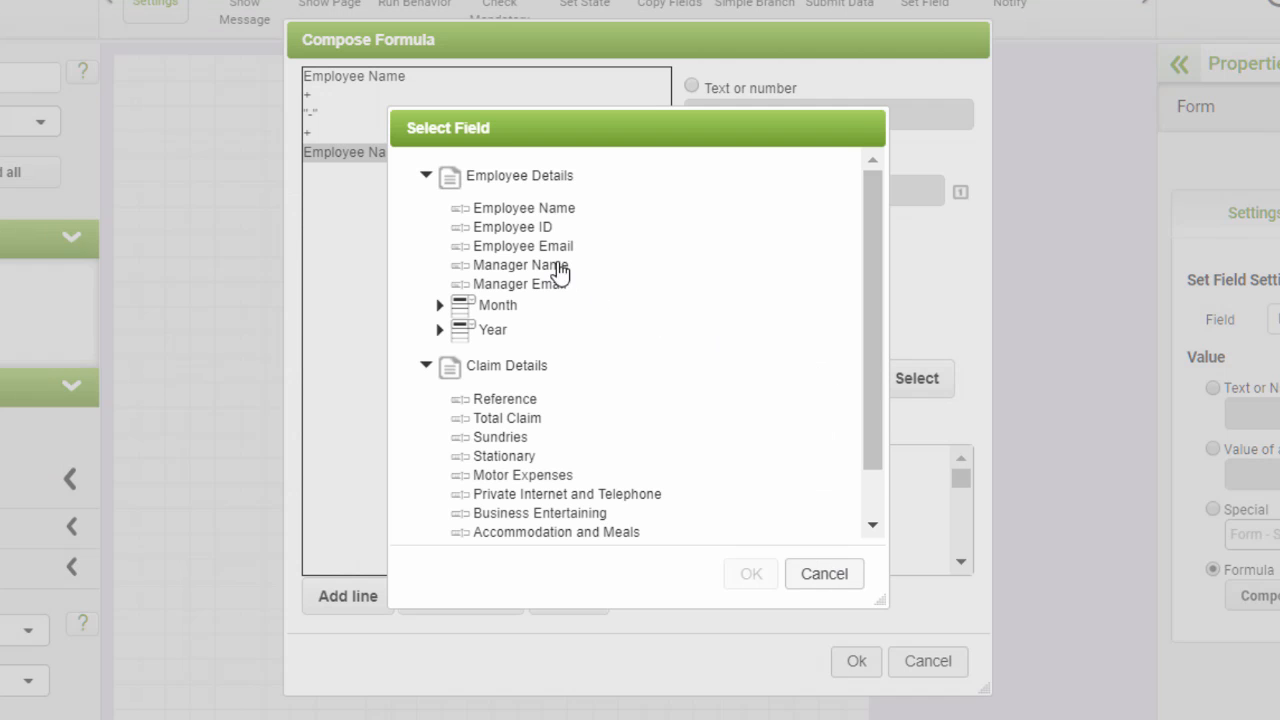
click(538, 230)
click(748, 575)
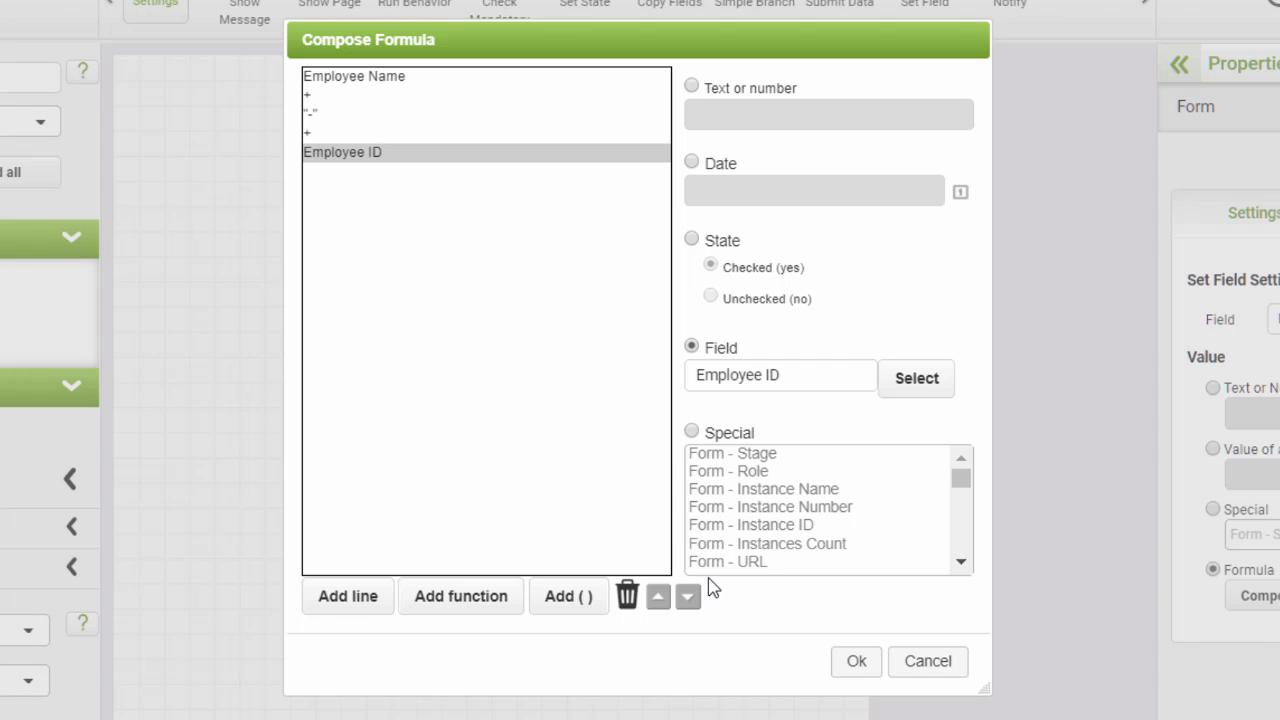
Append a " / " text line and the Value of the Month drop-down to the formula
click(329, 606)
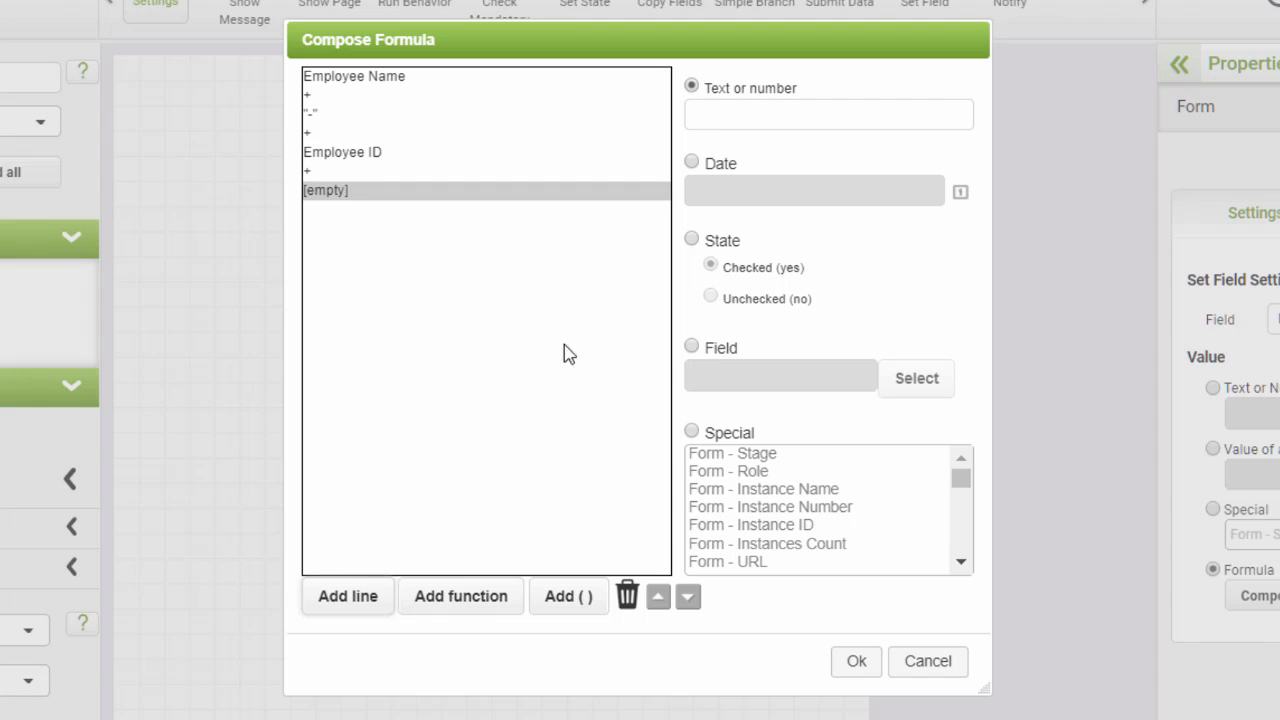
click(718, 119)
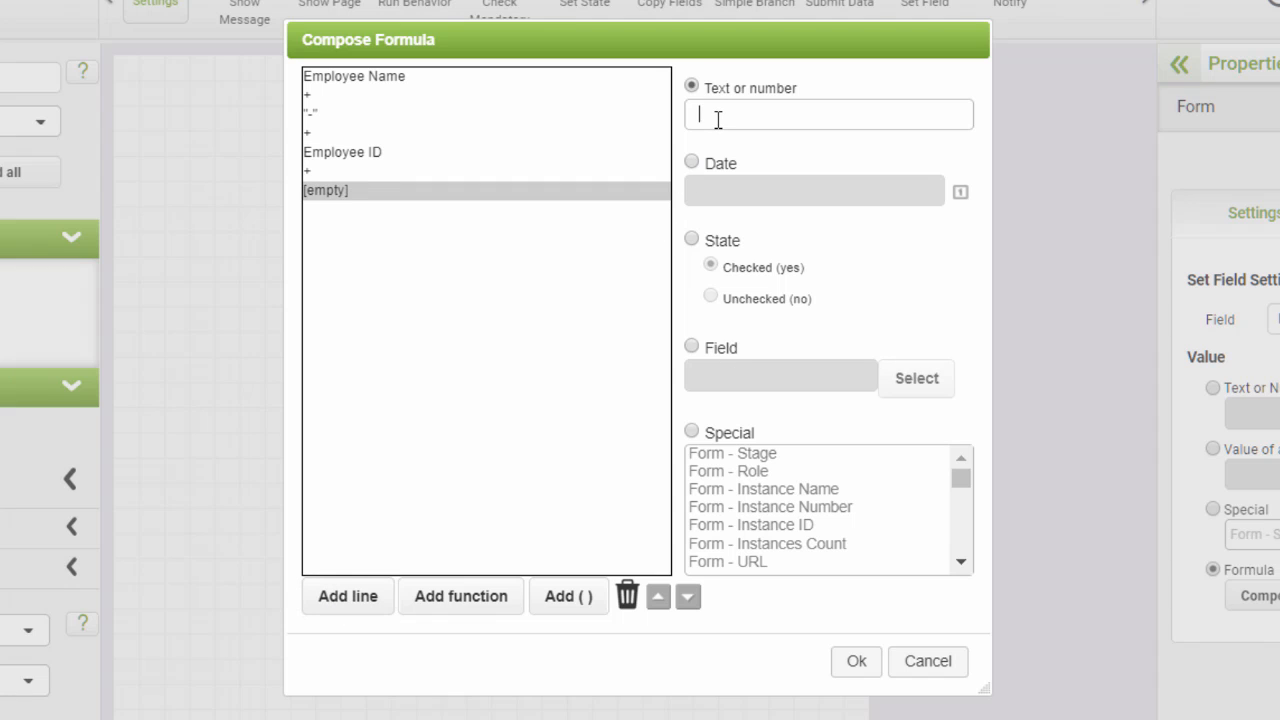
text(/)
click(355, 604)
click(692, 347)
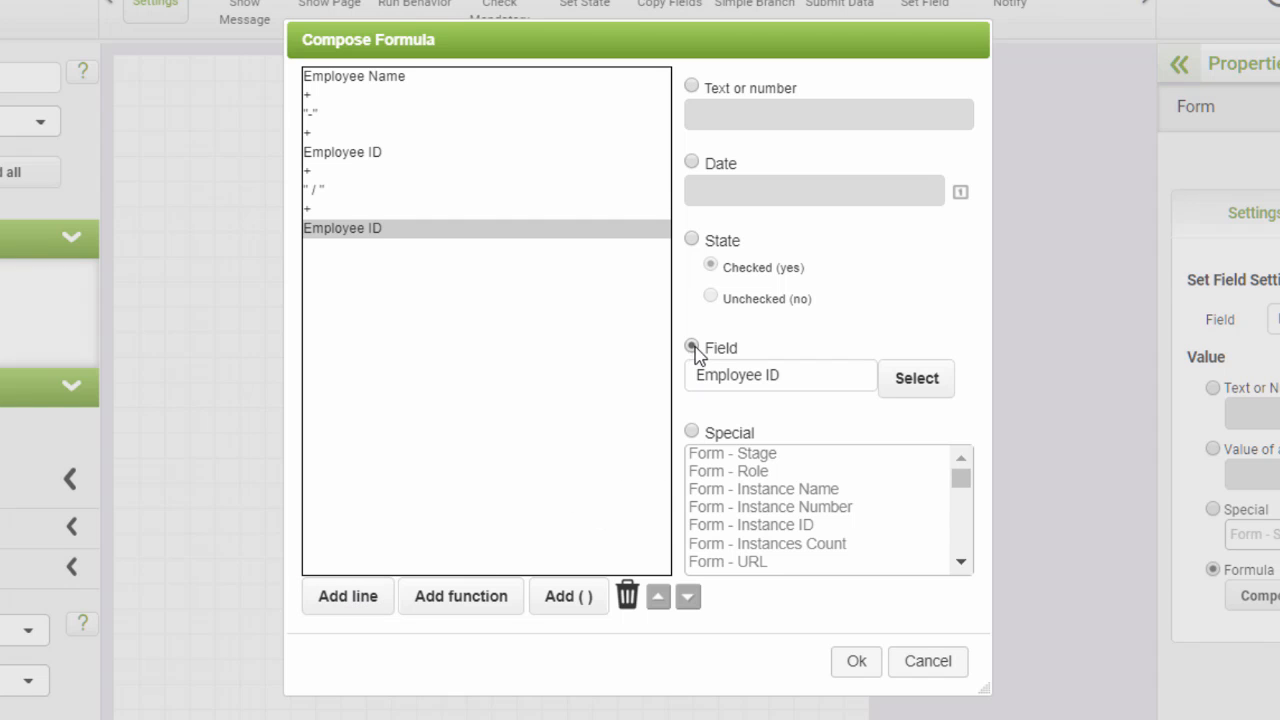
click(915, 388)
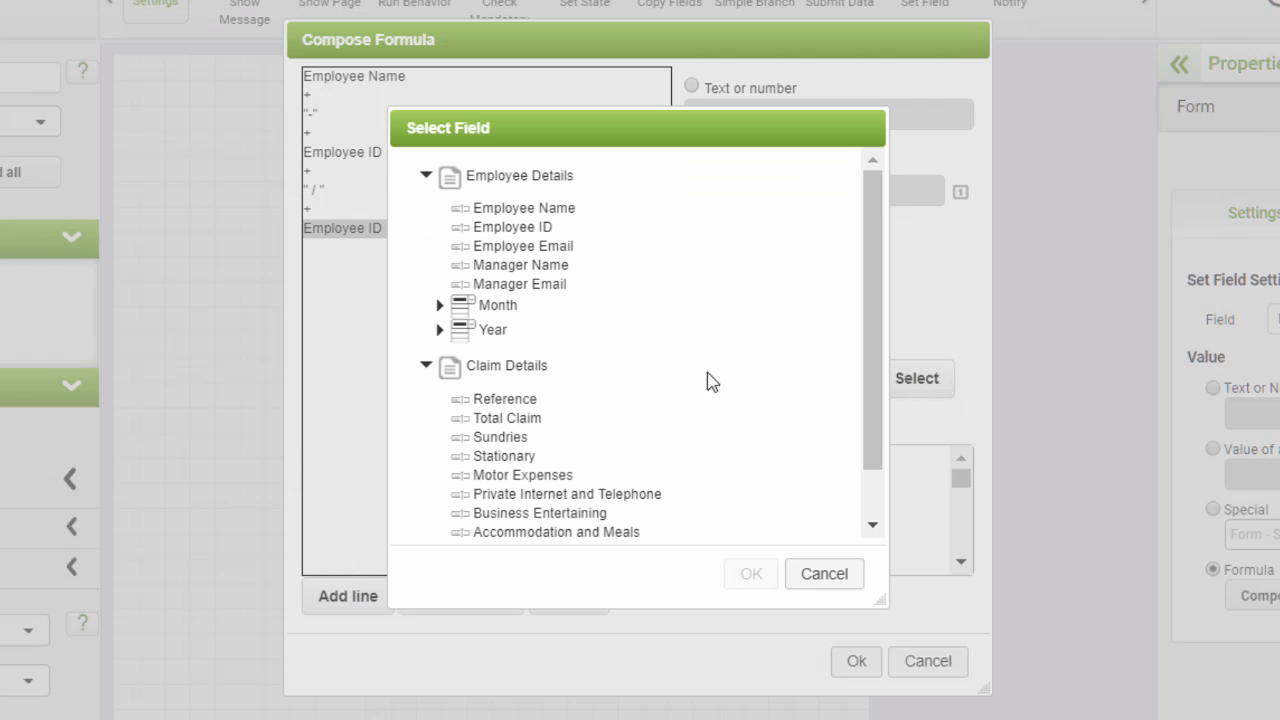
click(440, 306)
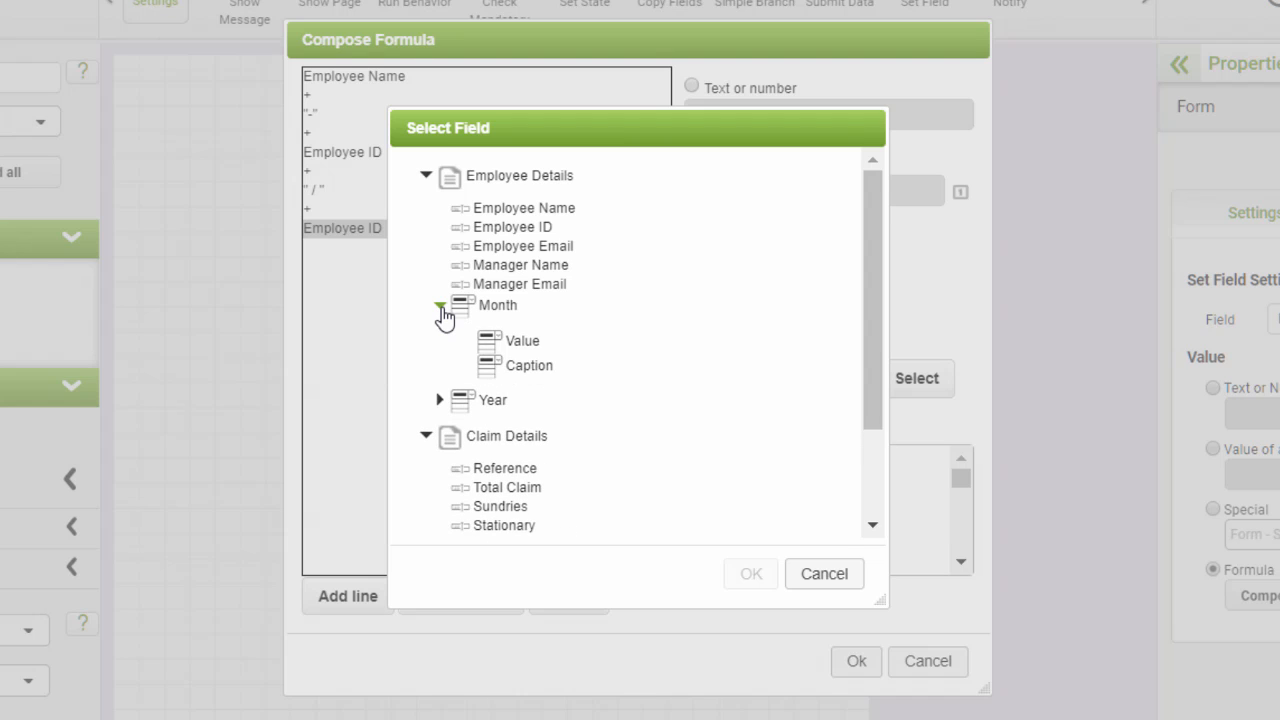
click(523, 343)
click(750, 580)
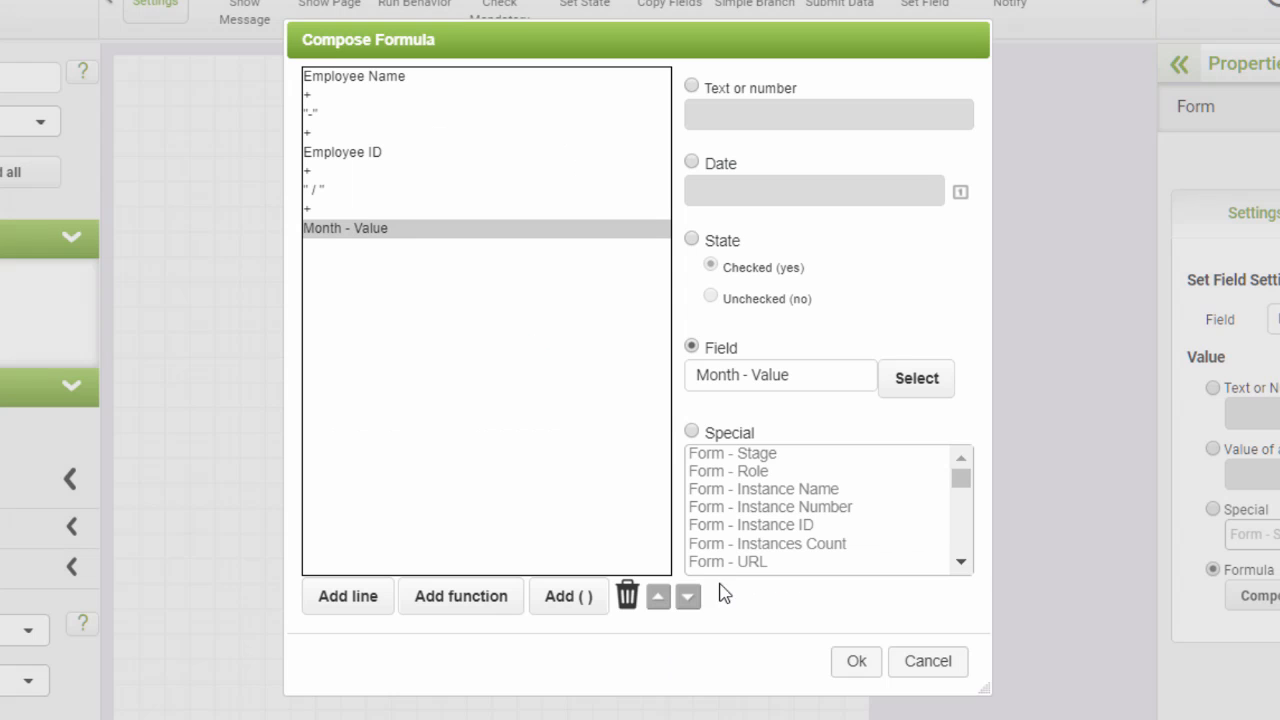
Append a "-" text line and the Caption of the Year drop-down, and accept the composed formula
click(365, 603)
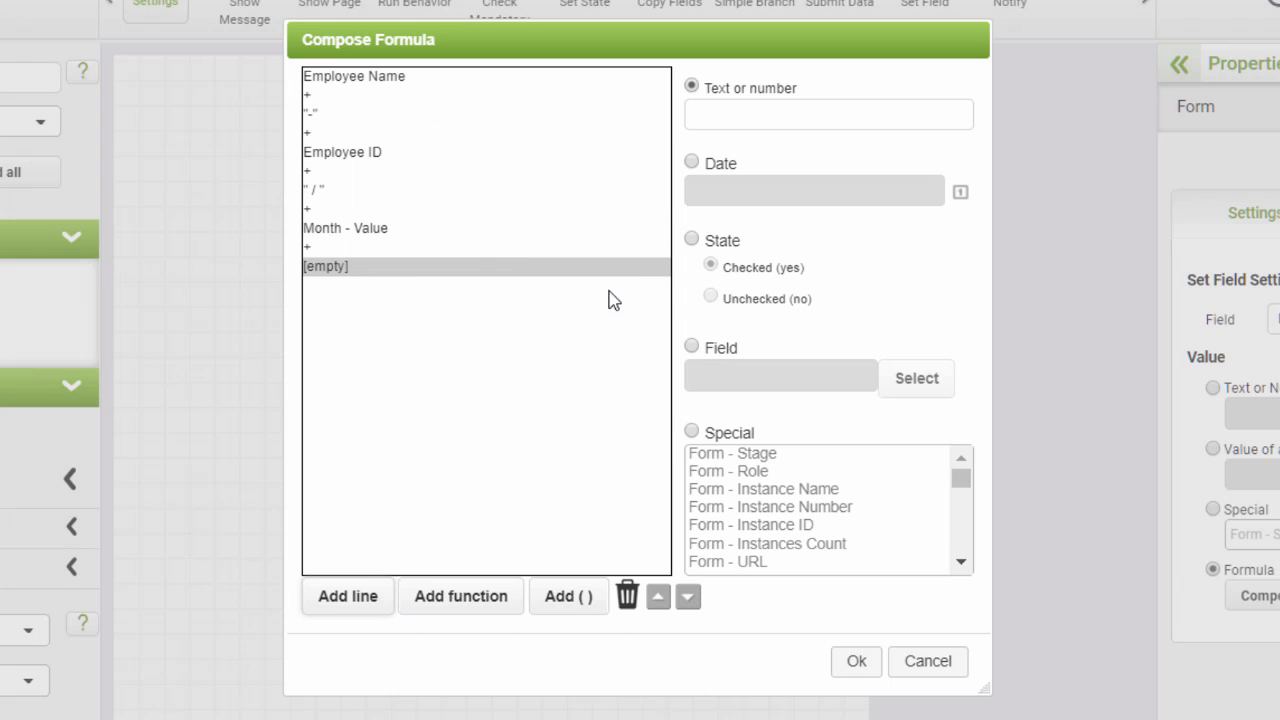
click(729, 116)
text(-)
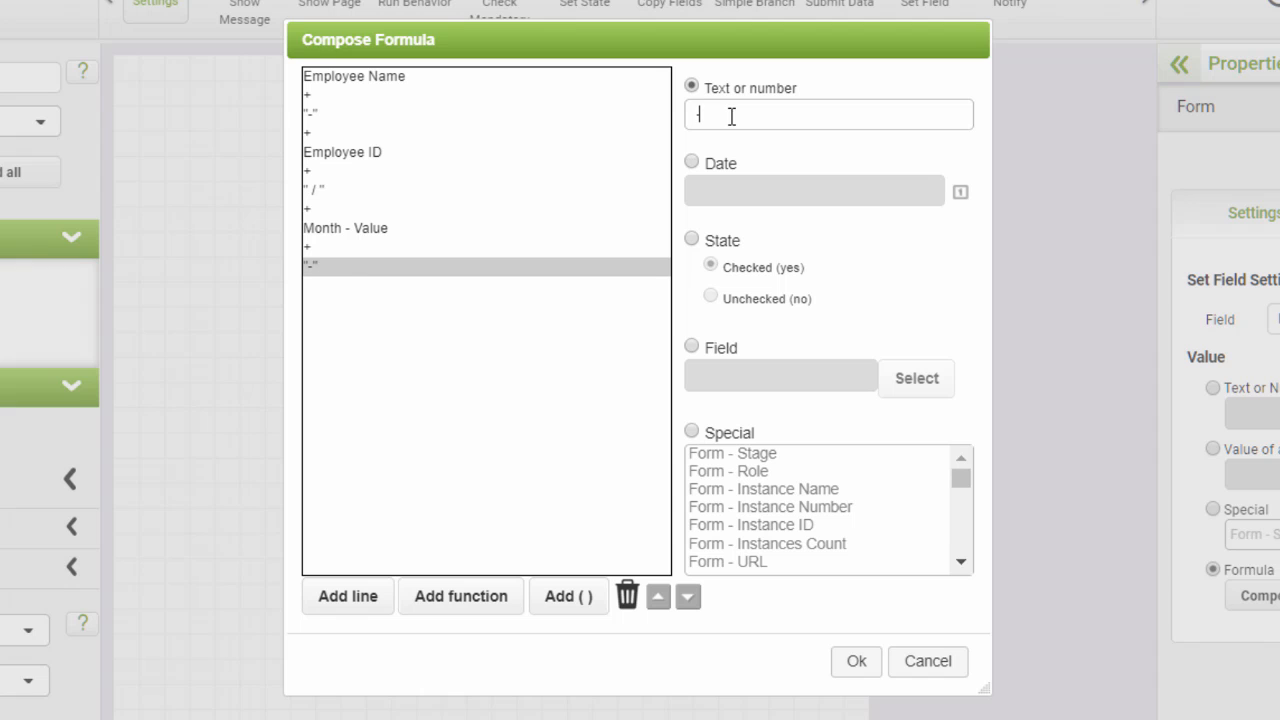
click(348, 598)
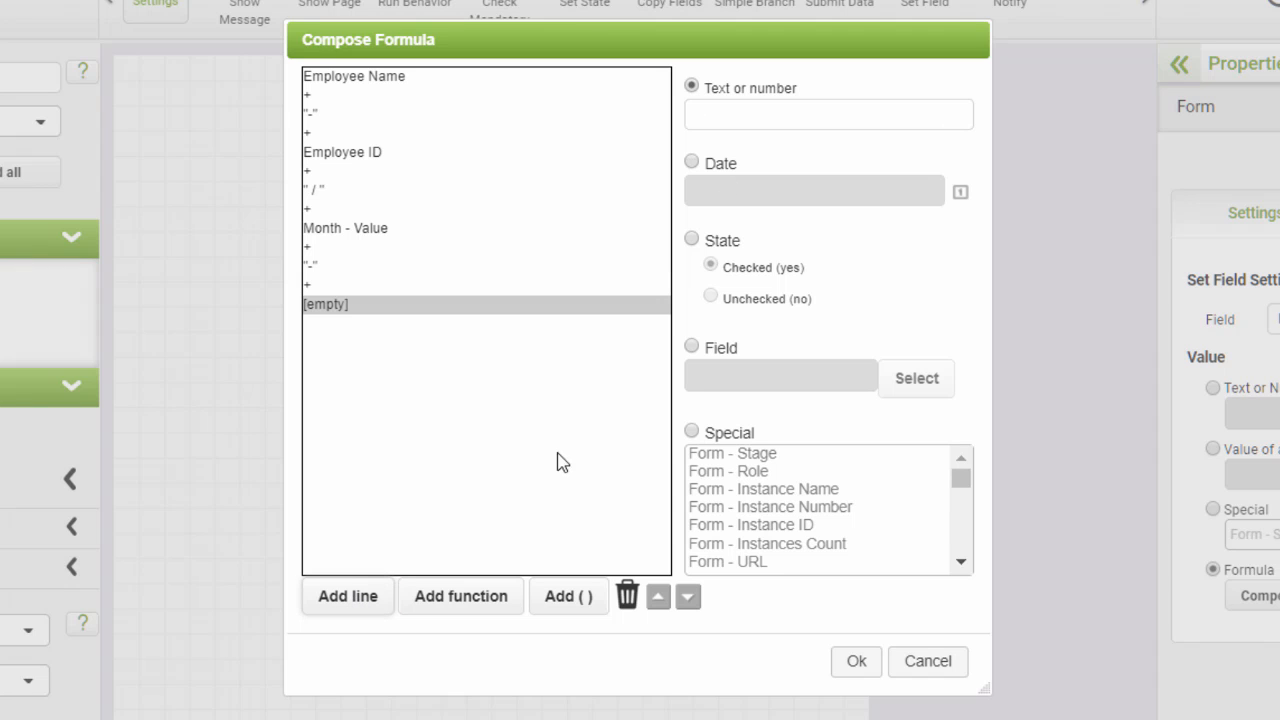
click(691, 346)
click(915, 380)
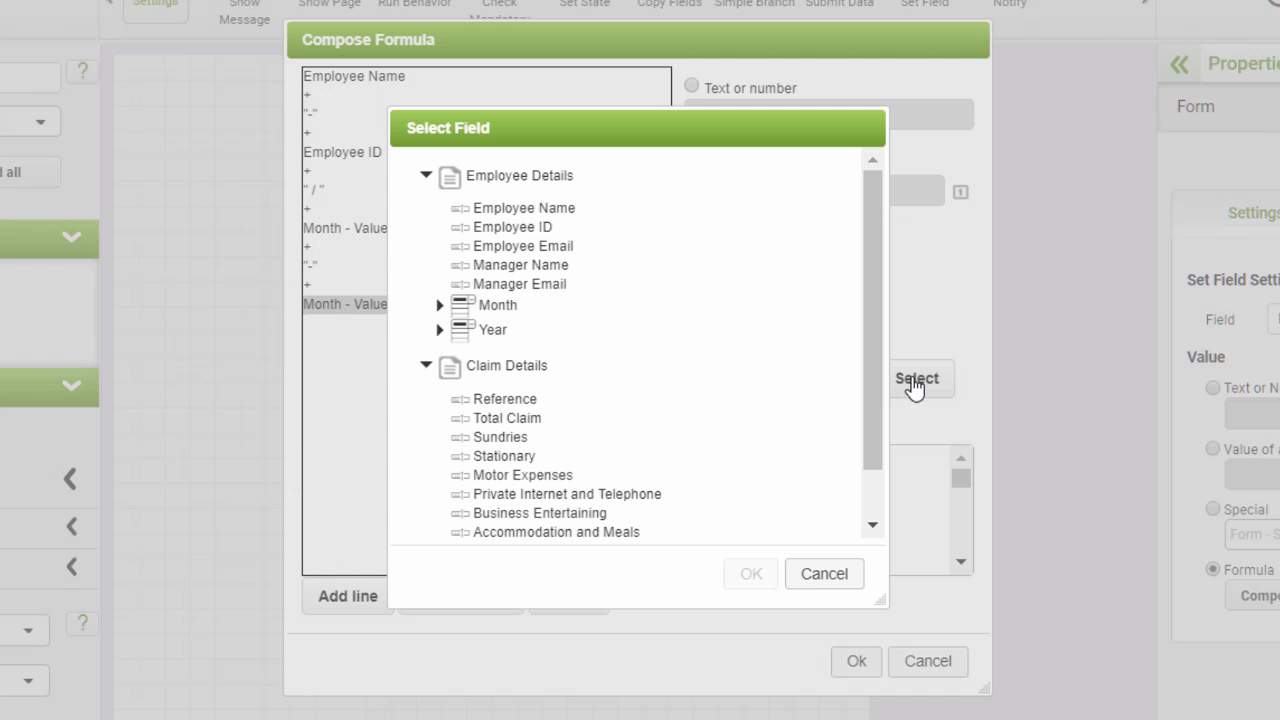
click(441, 331)
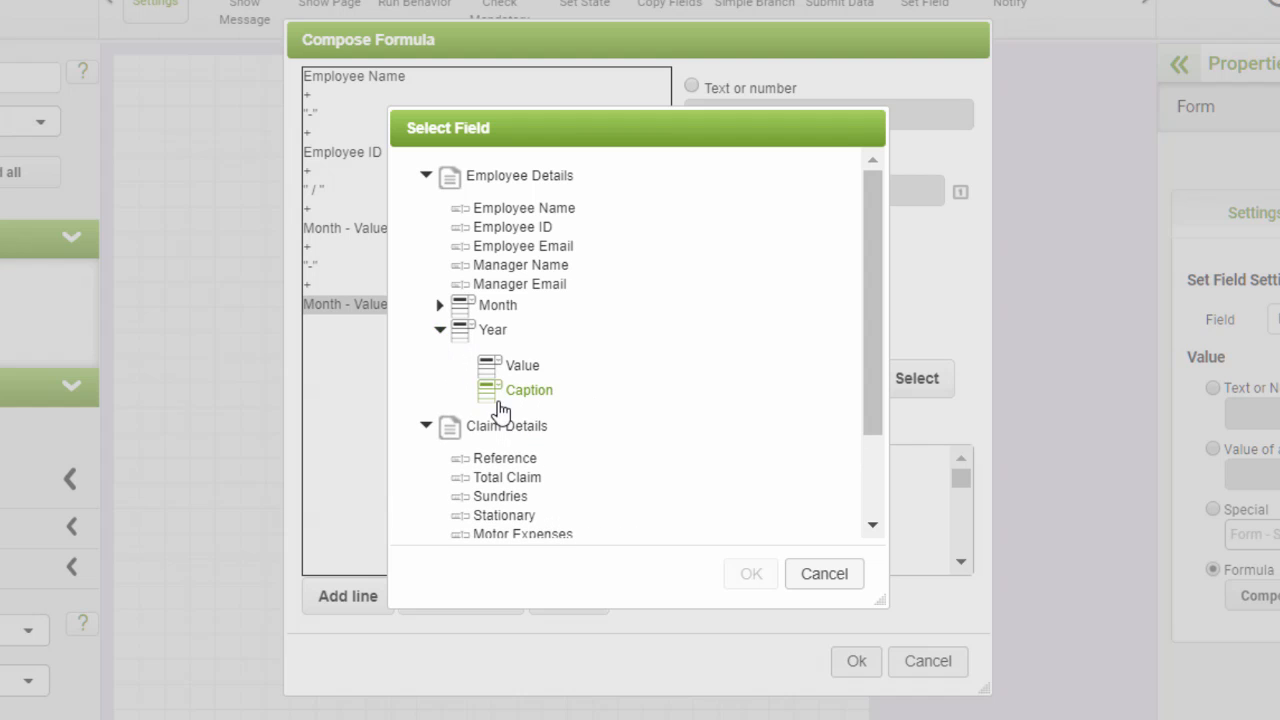
click(515, 391)
click(751, 576)
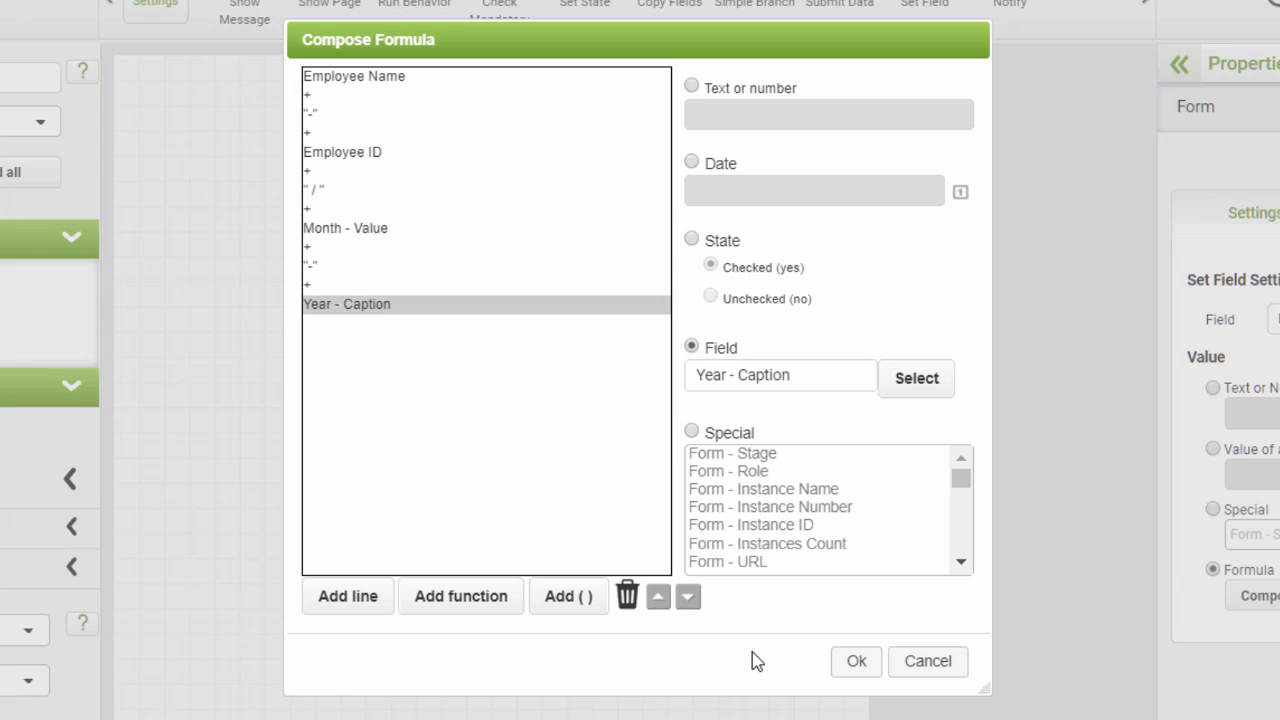
click(857, 664)
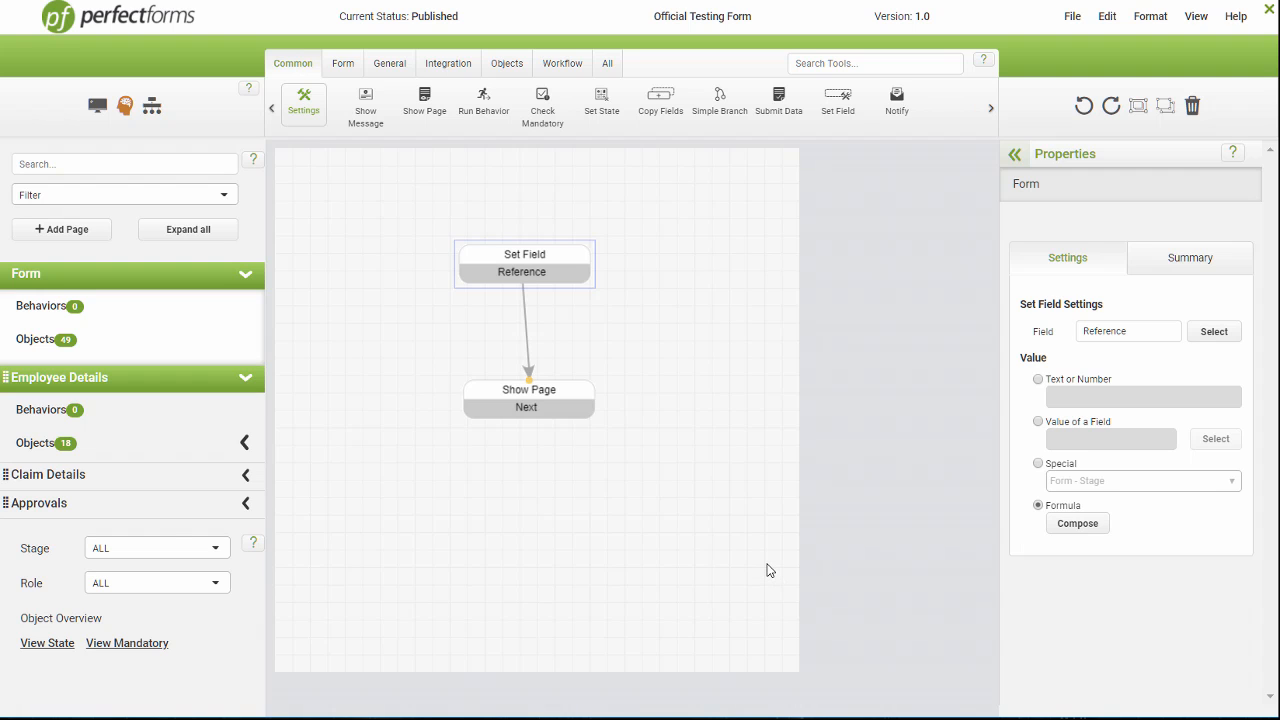
Preview the form and fill in the employee's name and employee ID
click(1072, 16)
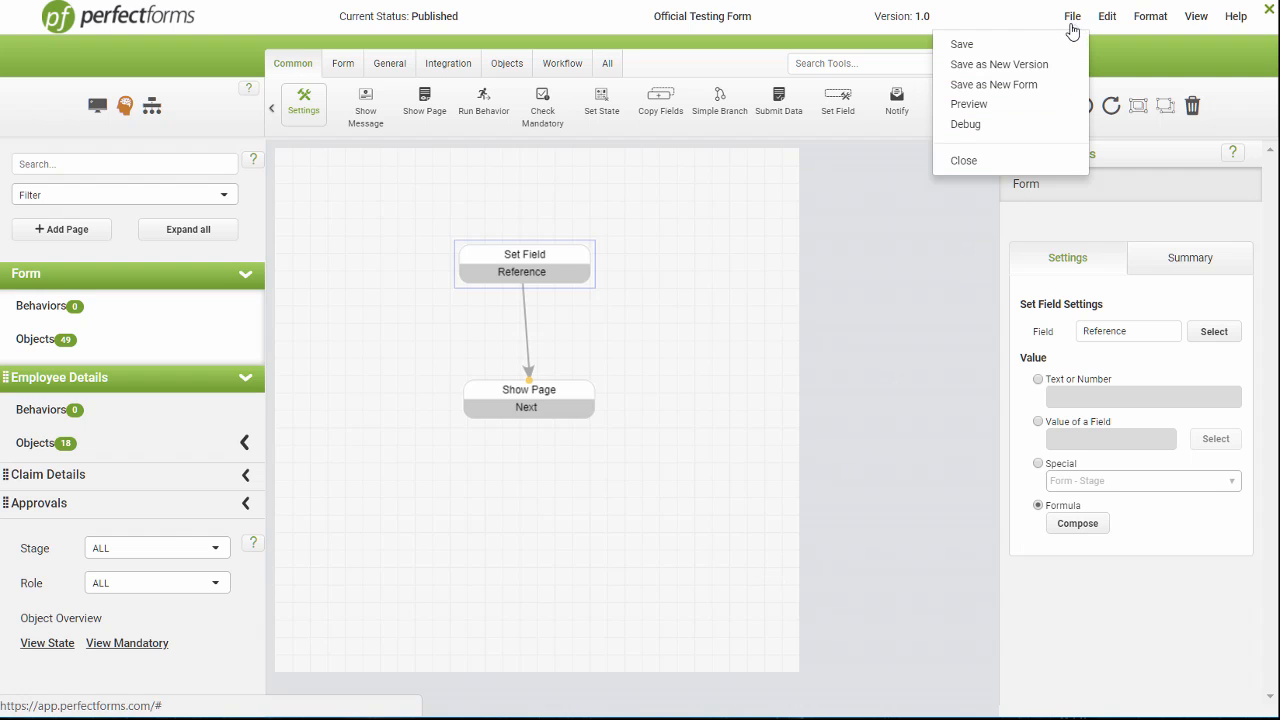
click(1020, 106)
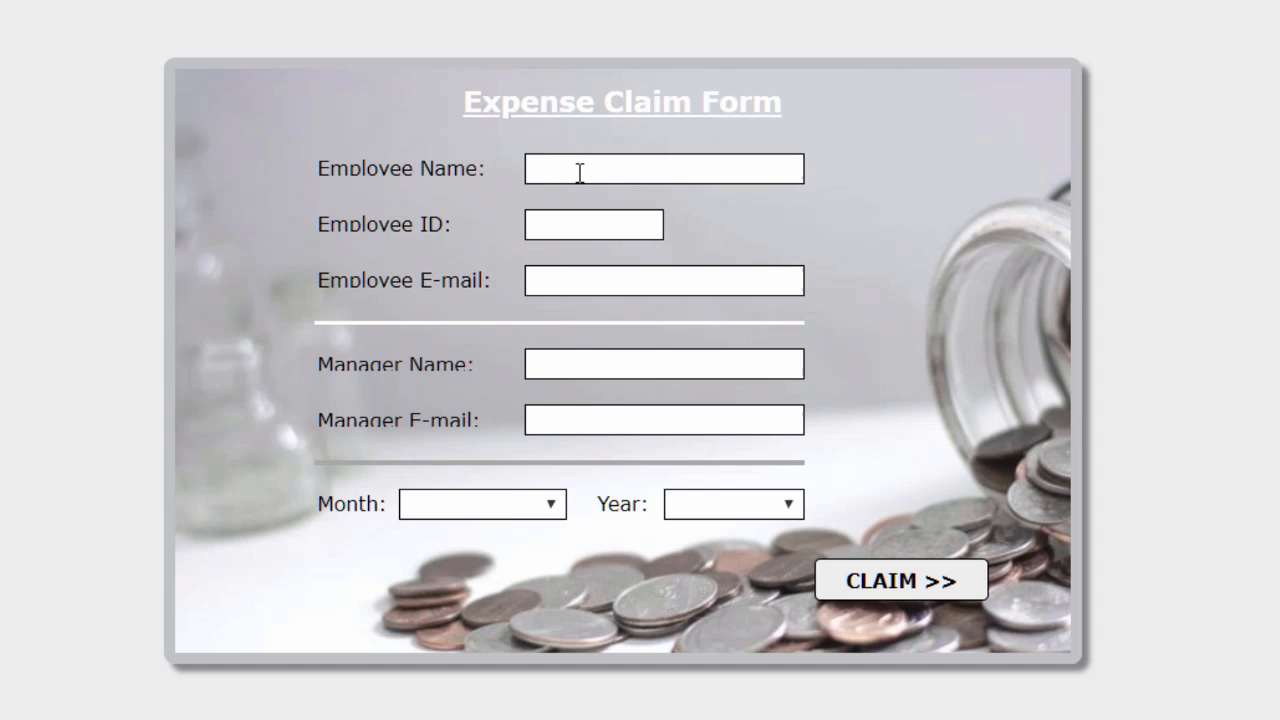
click(579, 170)
text(A)
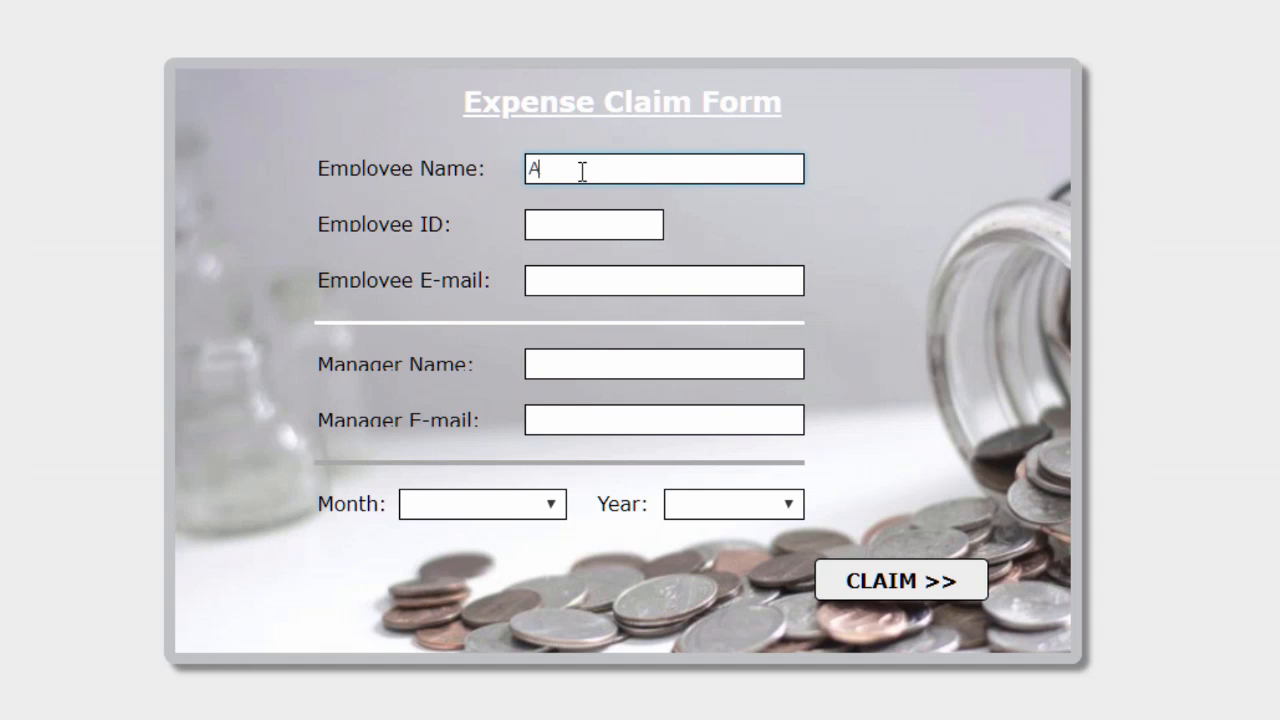
text(lan Johnson)
key(Tab)
text(12345)
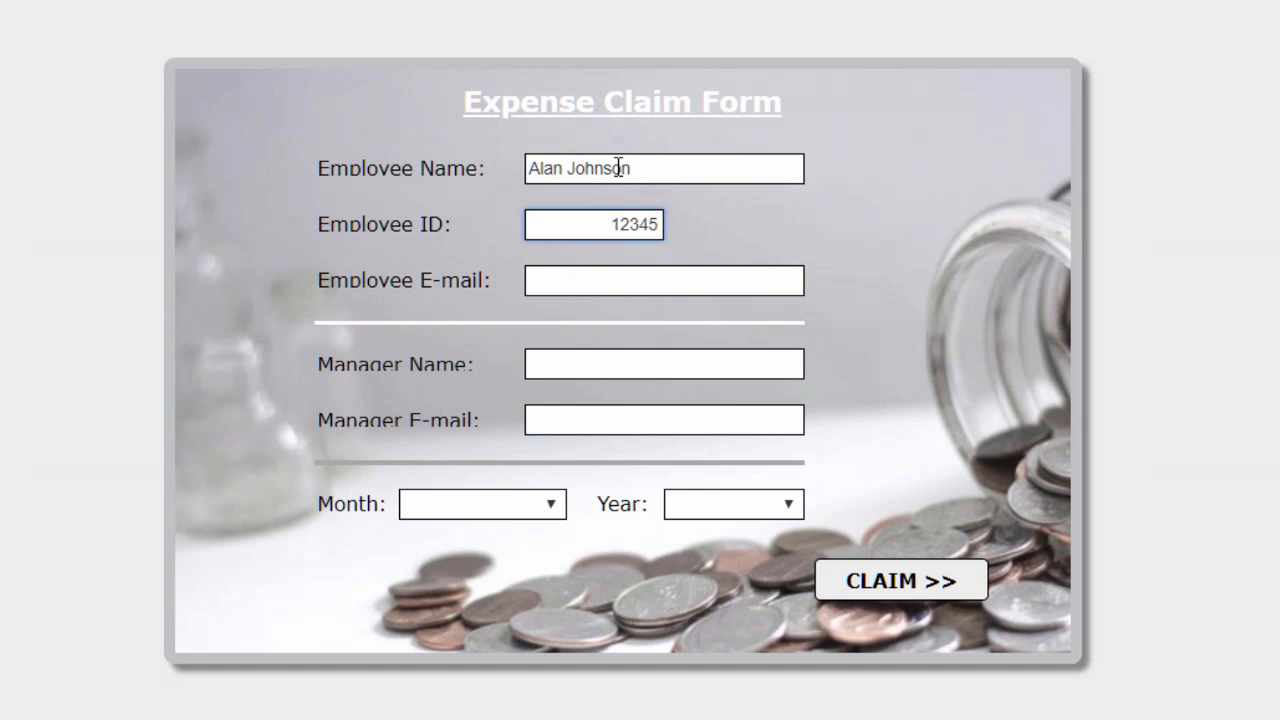
Choose March as the month and 2018 as the year, and proceed to the claim details page
click(549, 505)
click(476, 597)
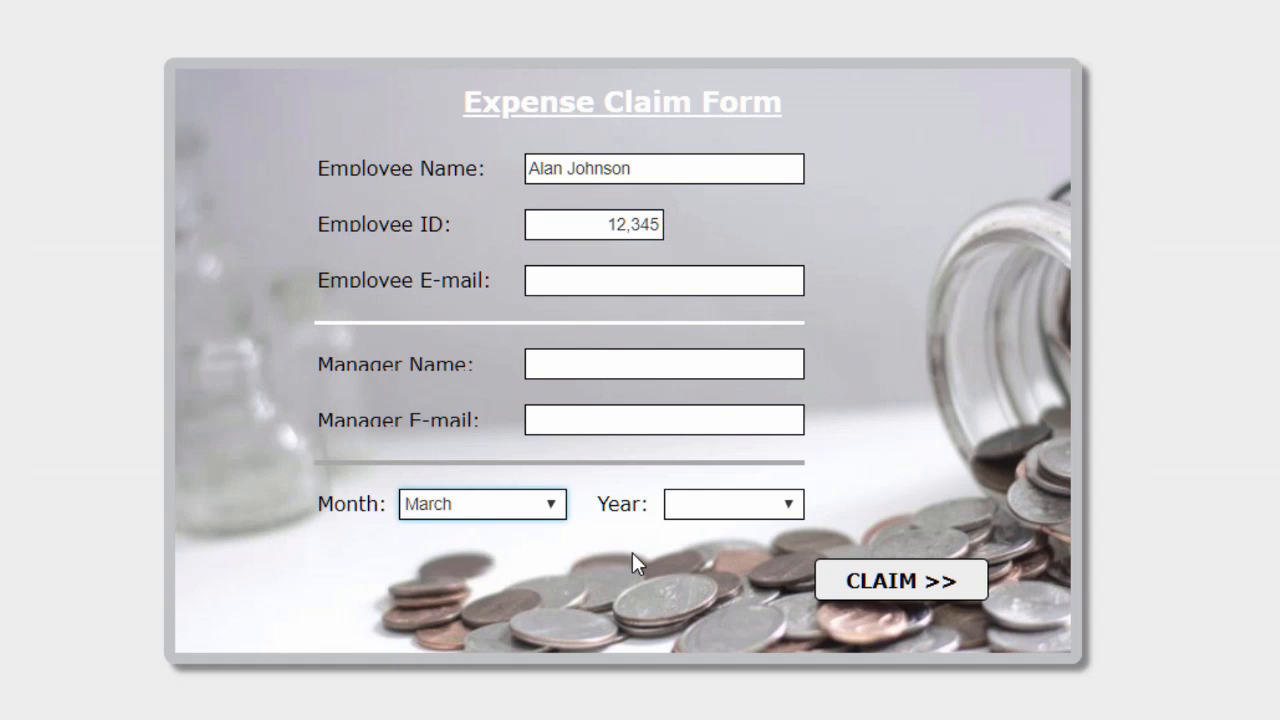
click(790, 505)
click(724, 551)
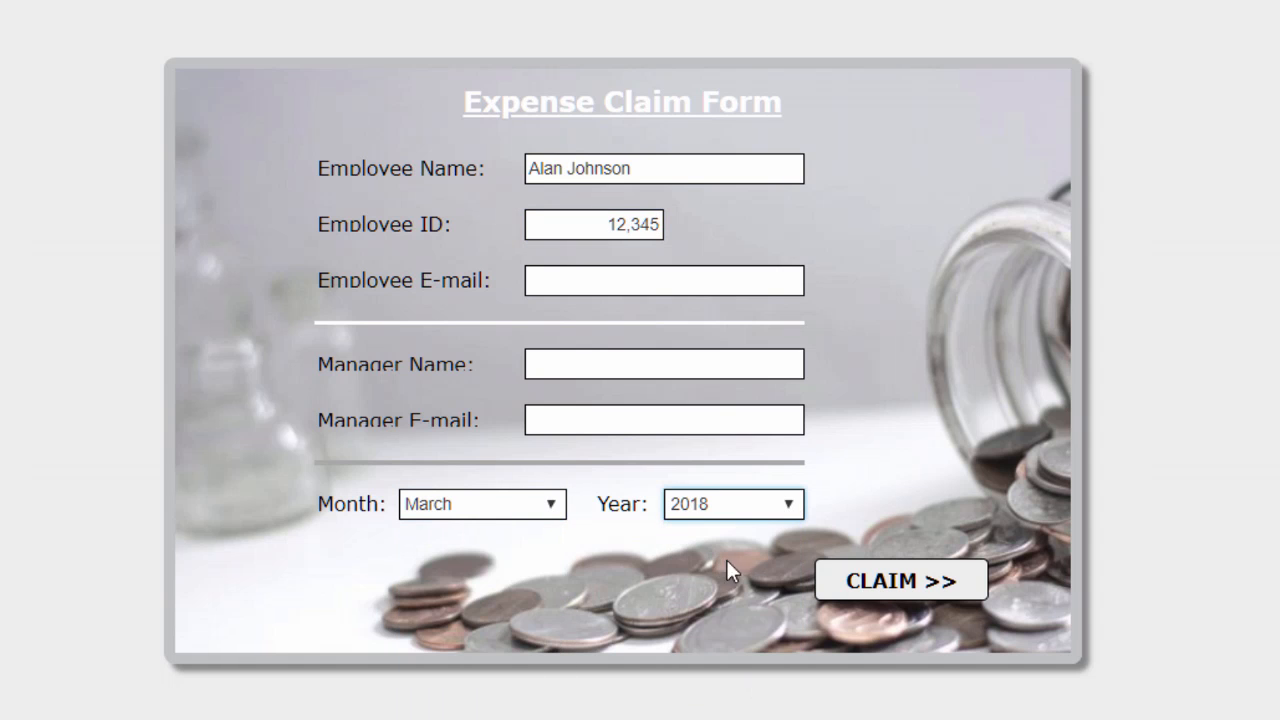
click(902, 584)
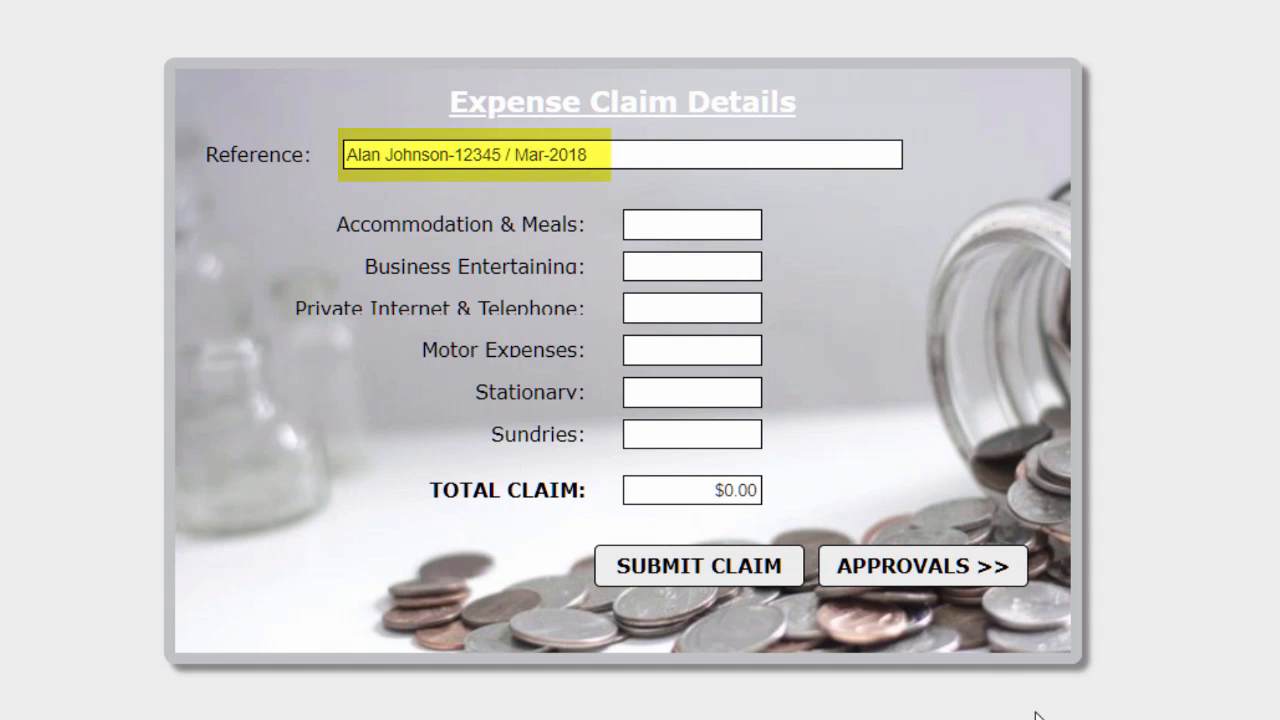